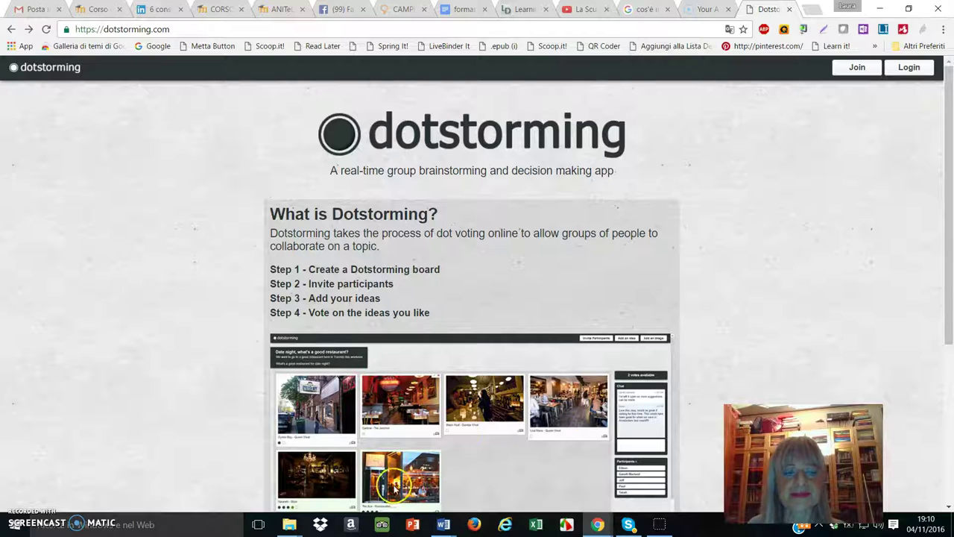
- Log in to the existing Dotstorming account from the home page
click(23, 504)
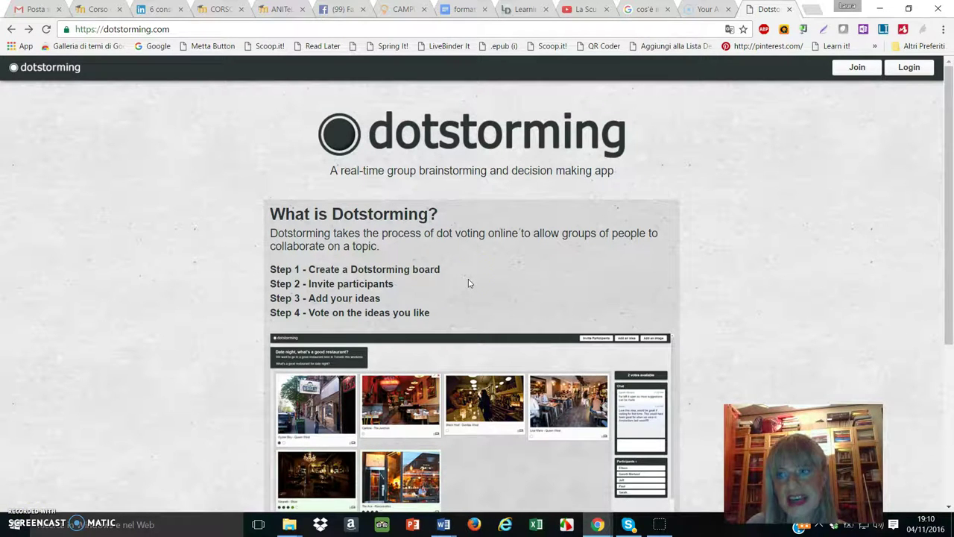
click(909, 68)
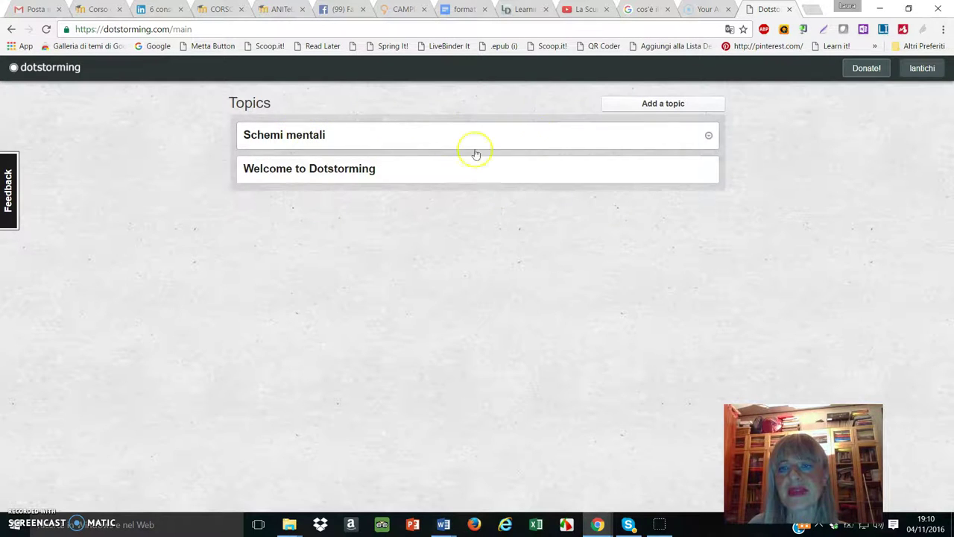
- Start a new topic titled "Considerazioni sul Terremoto"
click(660, 105)
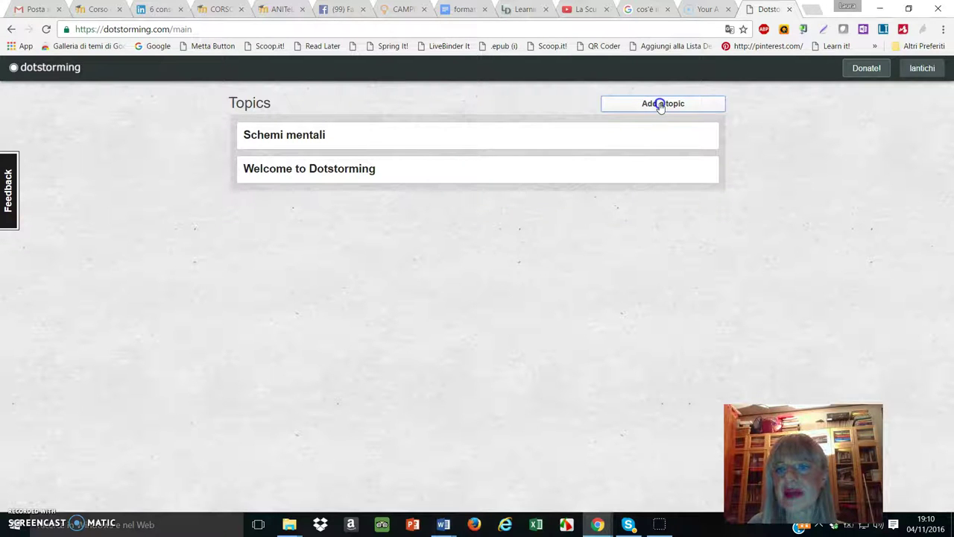
click(660, 105)
click(341, 130)
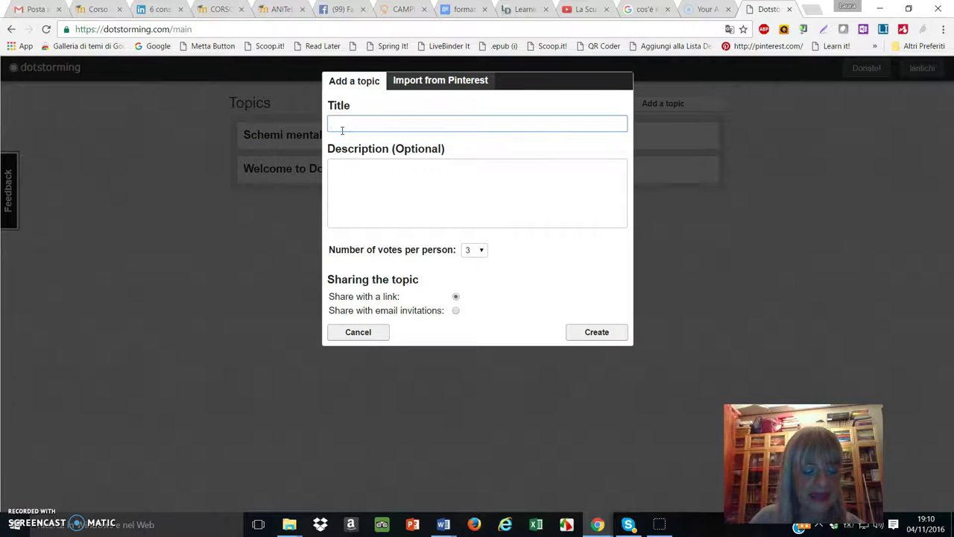
text(Co)
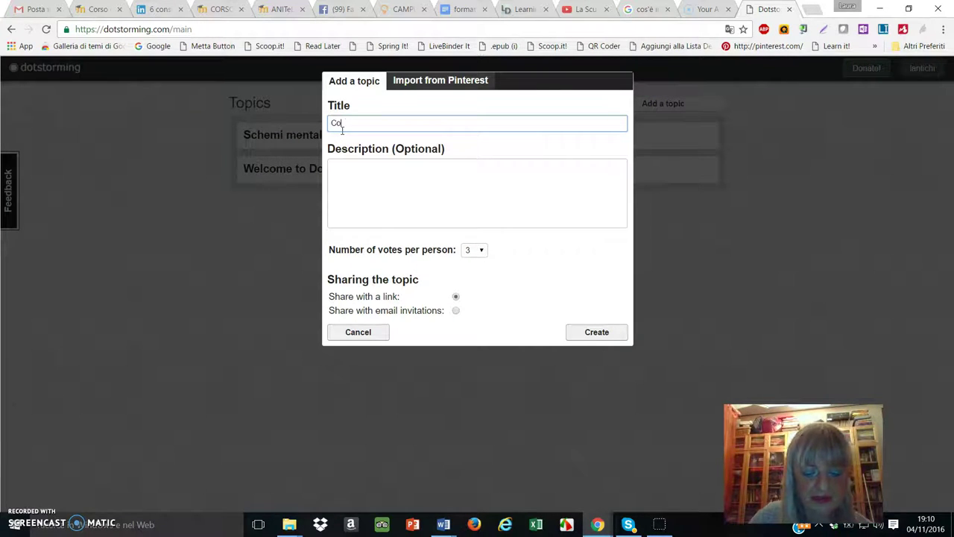
text(nsider)
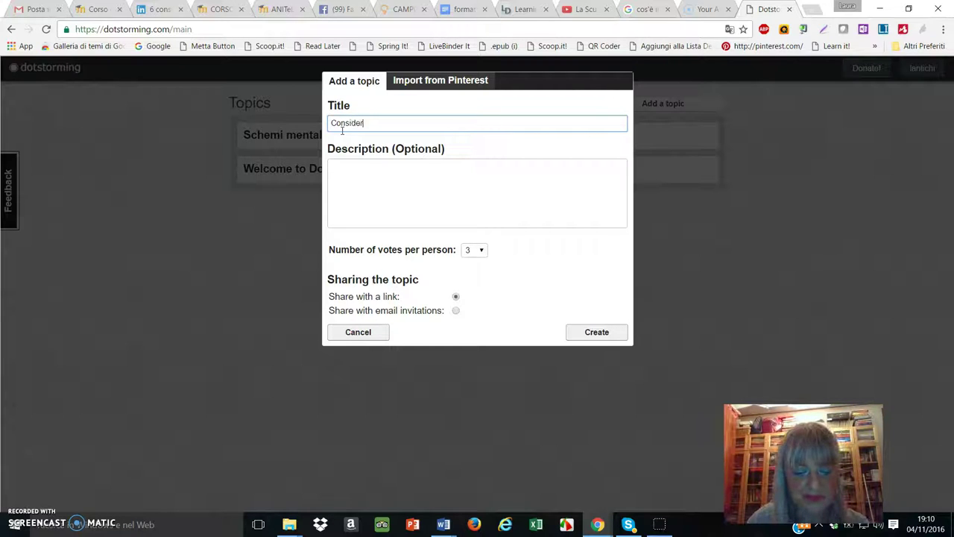
text(azioni)
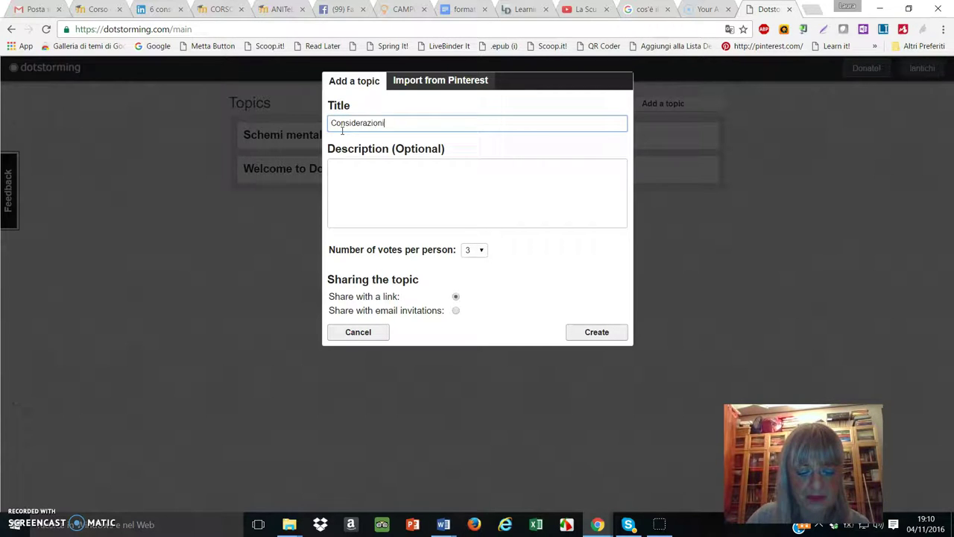
text( sul )
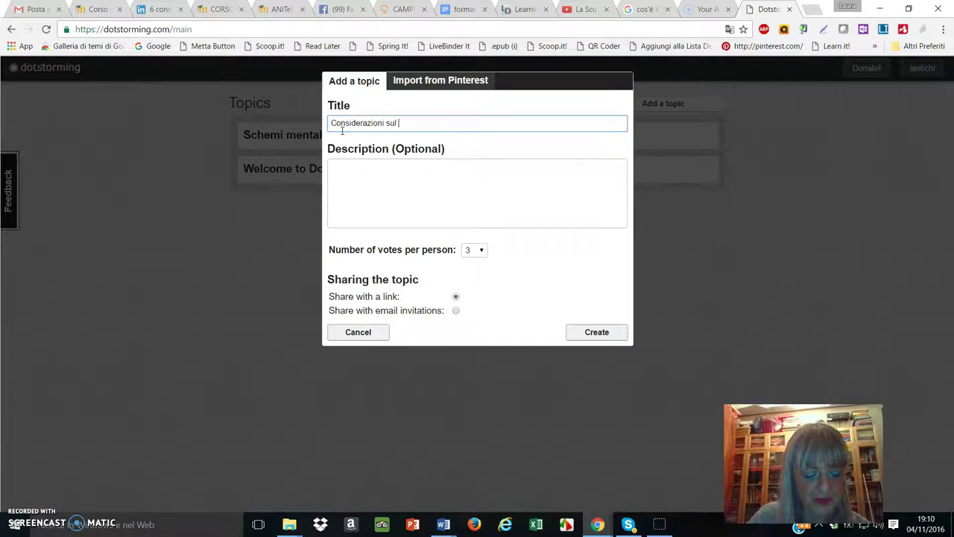
text(Terremoto)
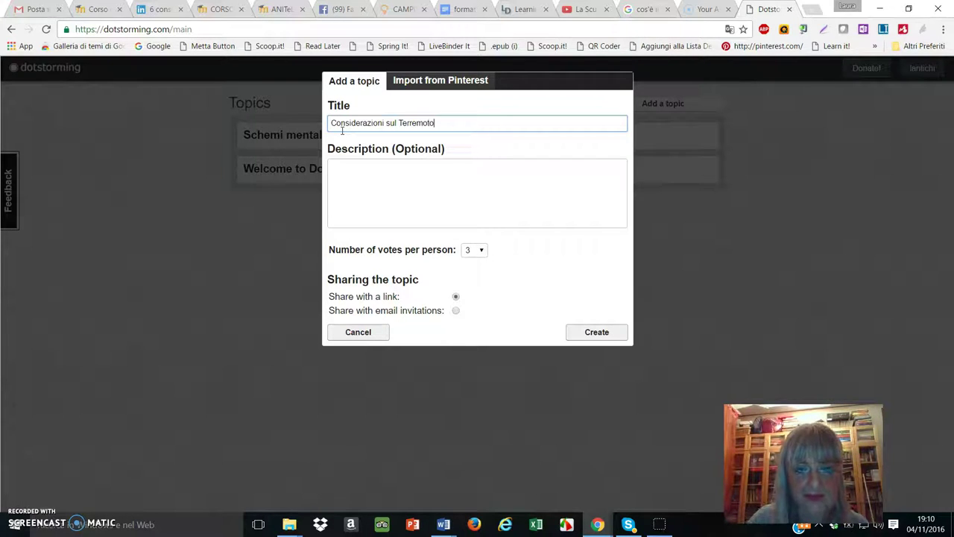
- Enter "Argomento di Scienze." as the new topic's description
click(351, 187)
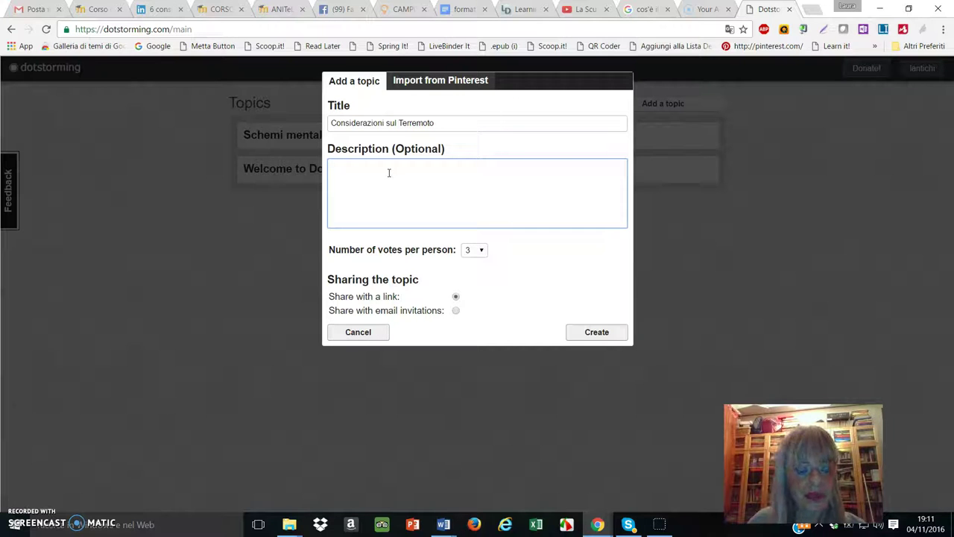
text(Argome)
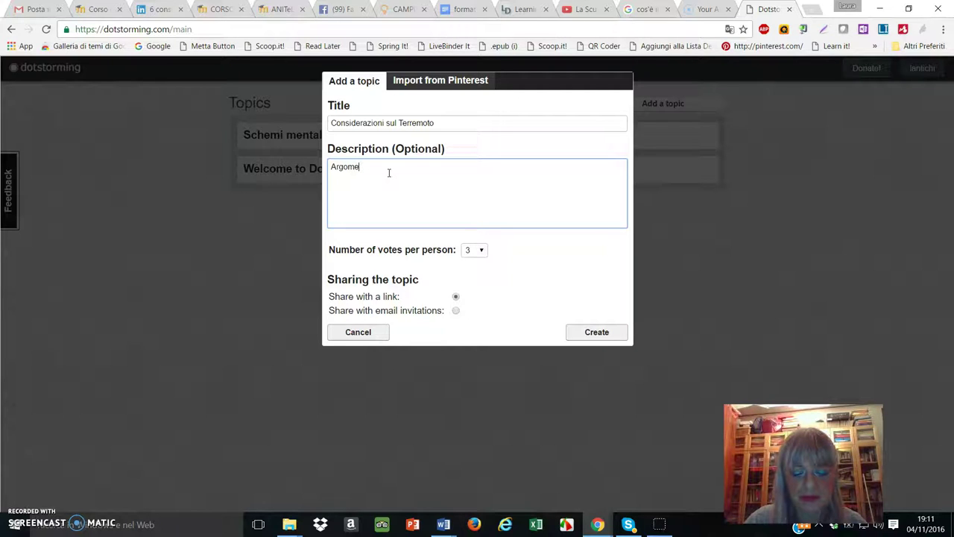
text(nto )
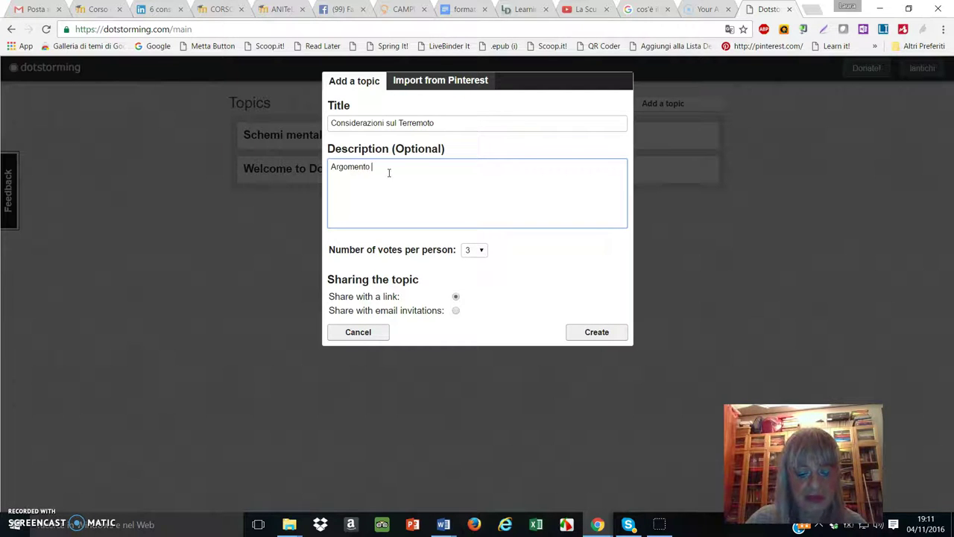
text(di Sc)
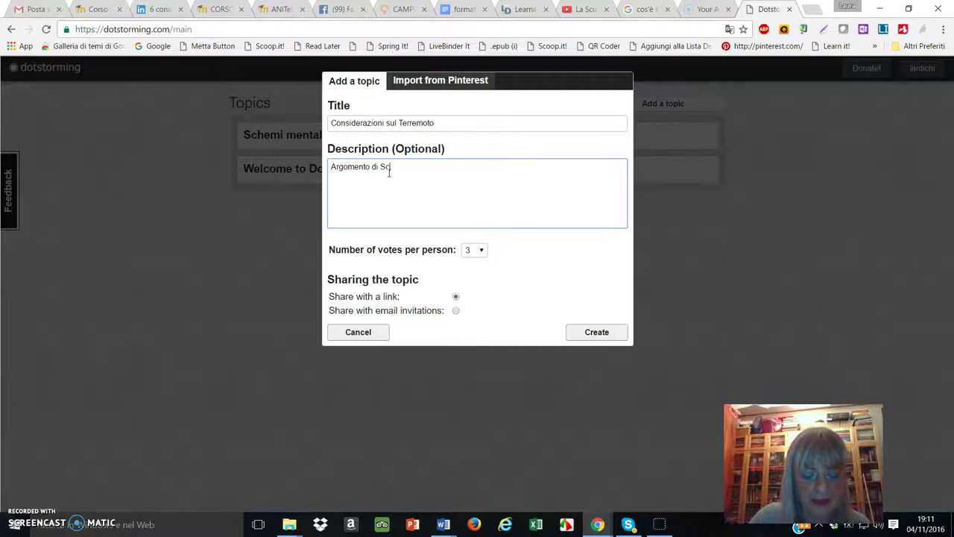
text(ienze)
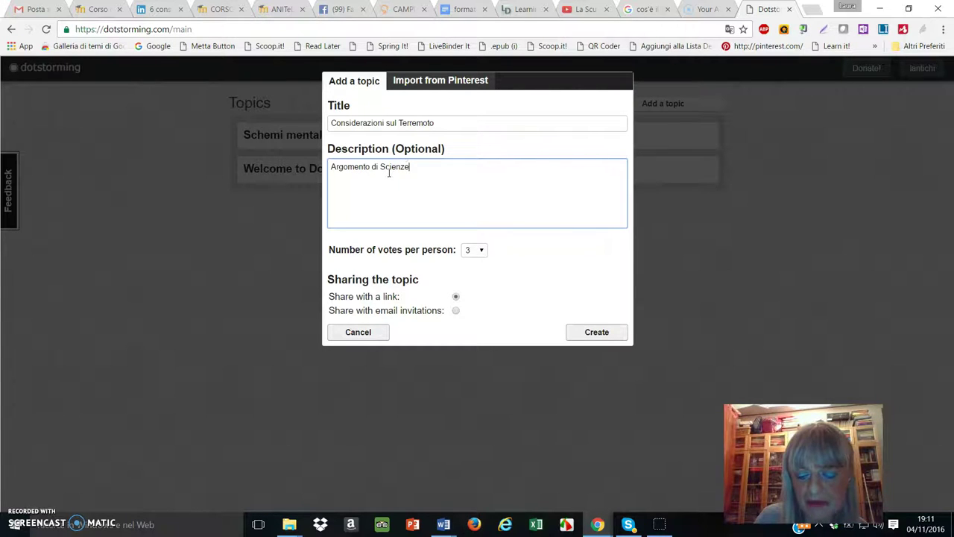
click(419, 209)
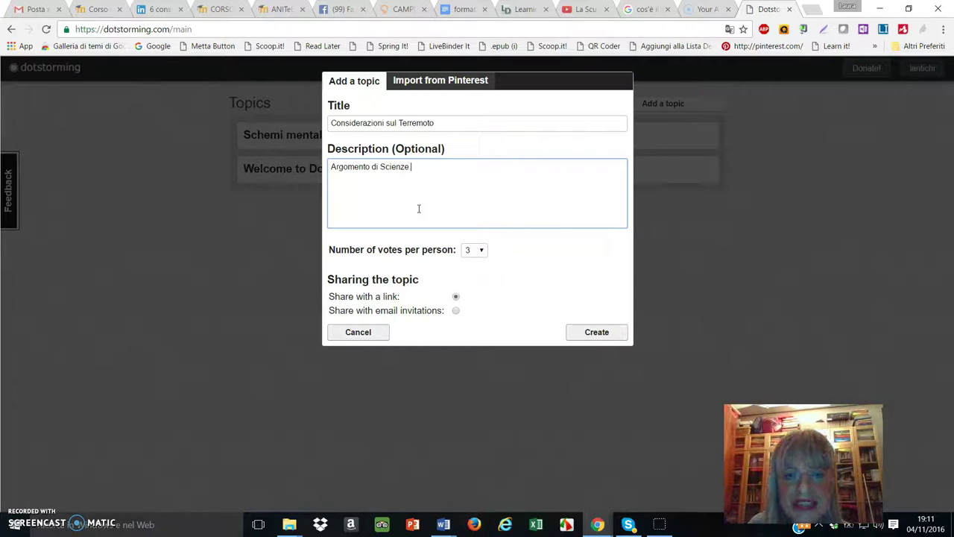
- Choose 3 votes per person and create the topic
click(482, 251)
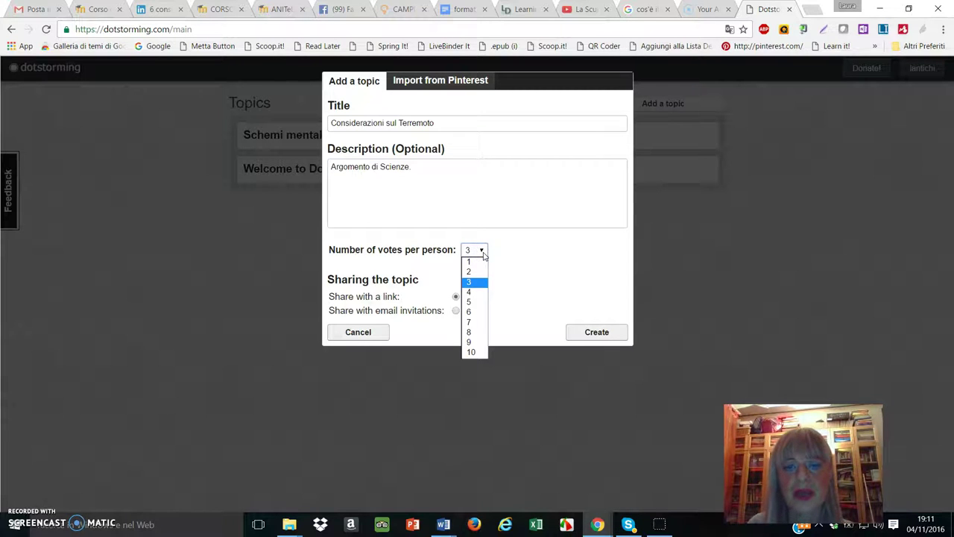
click(472, 285)
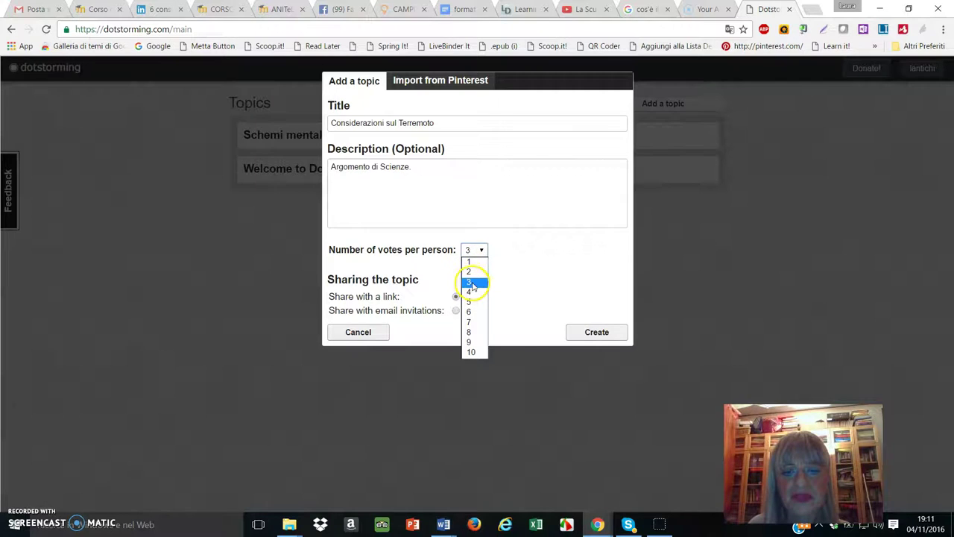
click(472, 284)
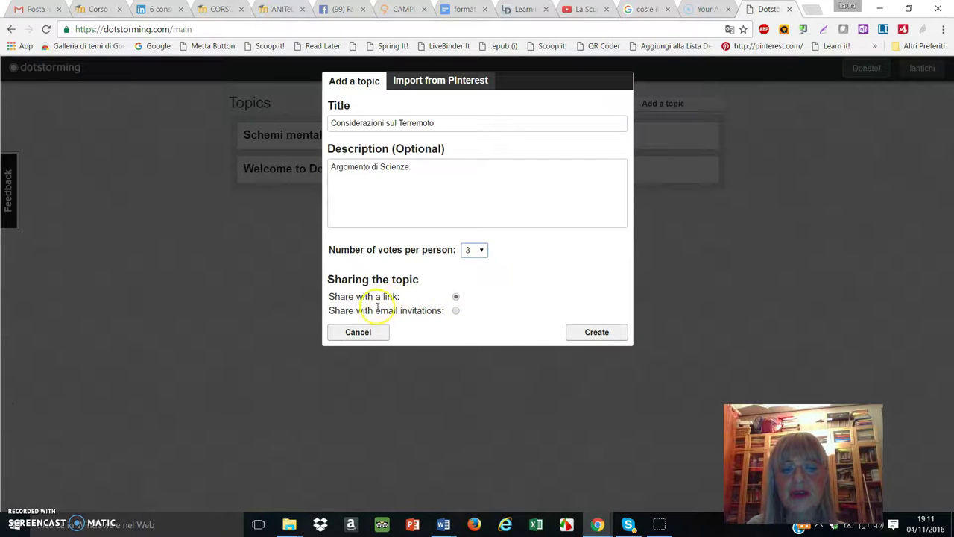
click(597, 333)
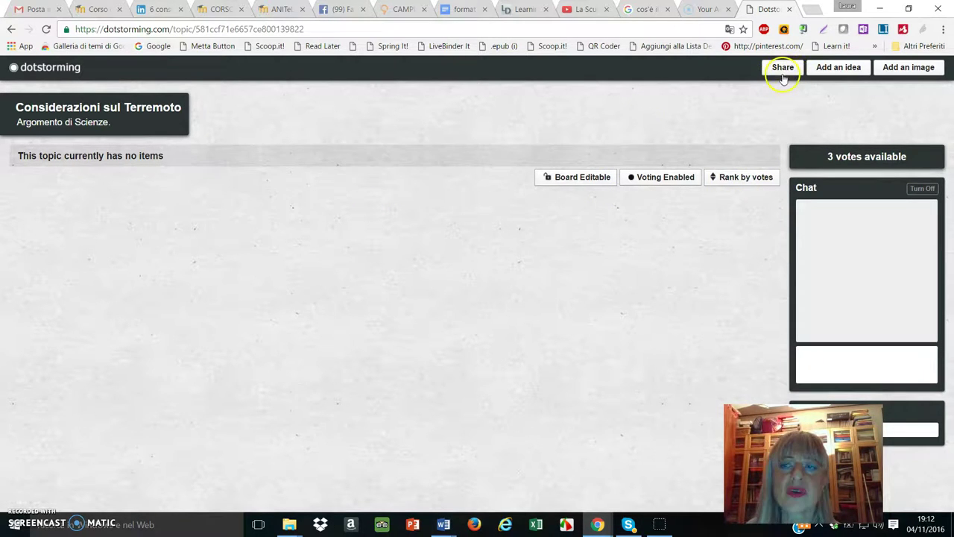
click(836, 72)
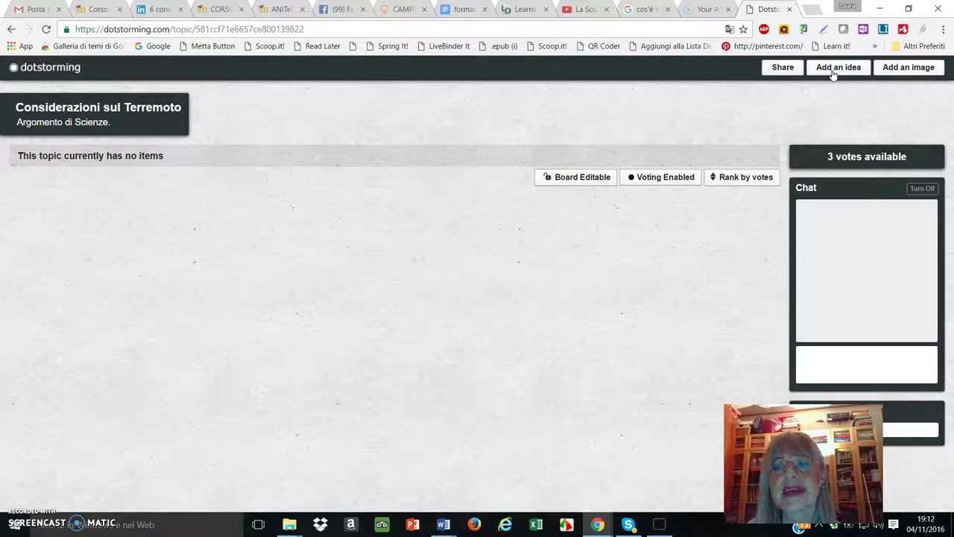
click(857, 74)
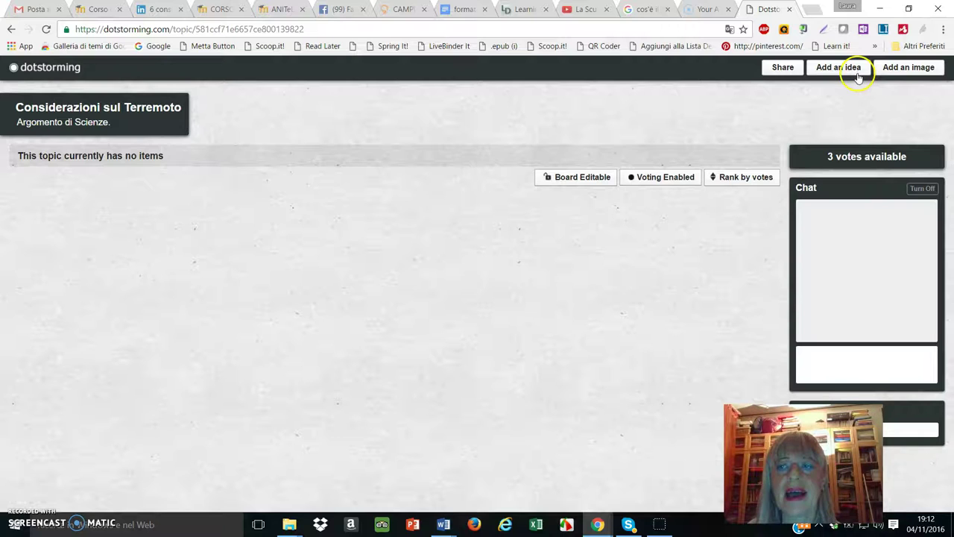
click(899, 77)
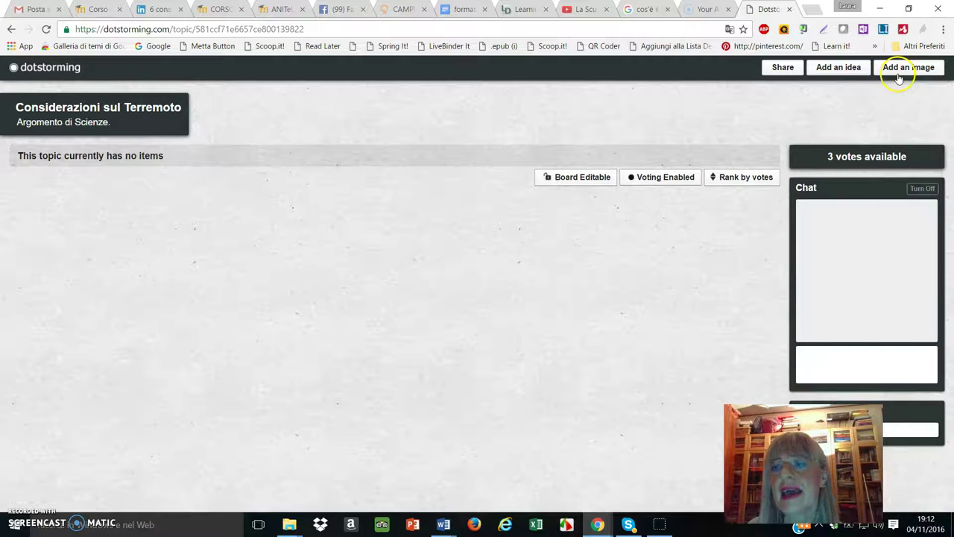
- Add an idea to the board headed "Cos'è un terremoto?", followed by the definition paragraph beginning "Un terremoto è un rapido ed improvviso movimento"
click(833, 70)
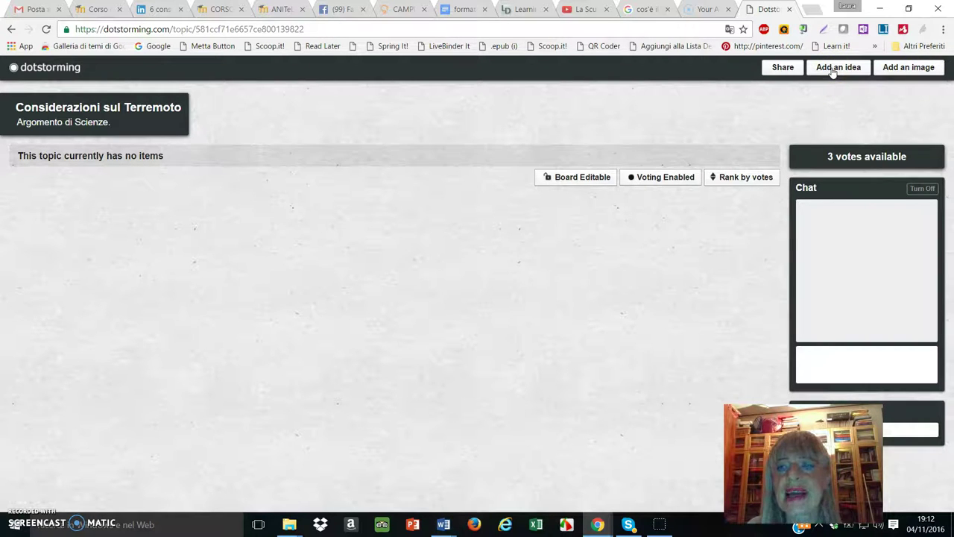
click(833, 69)
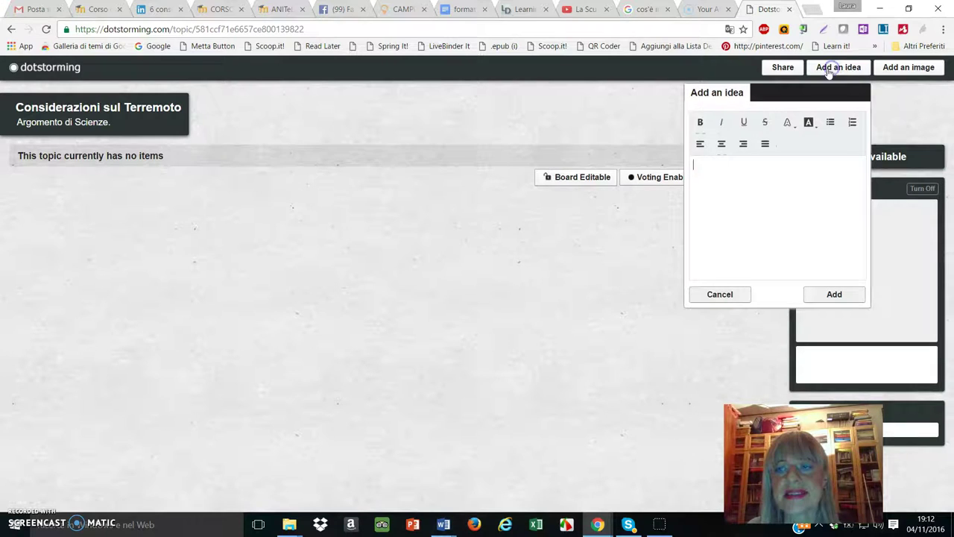
click(721, 174)
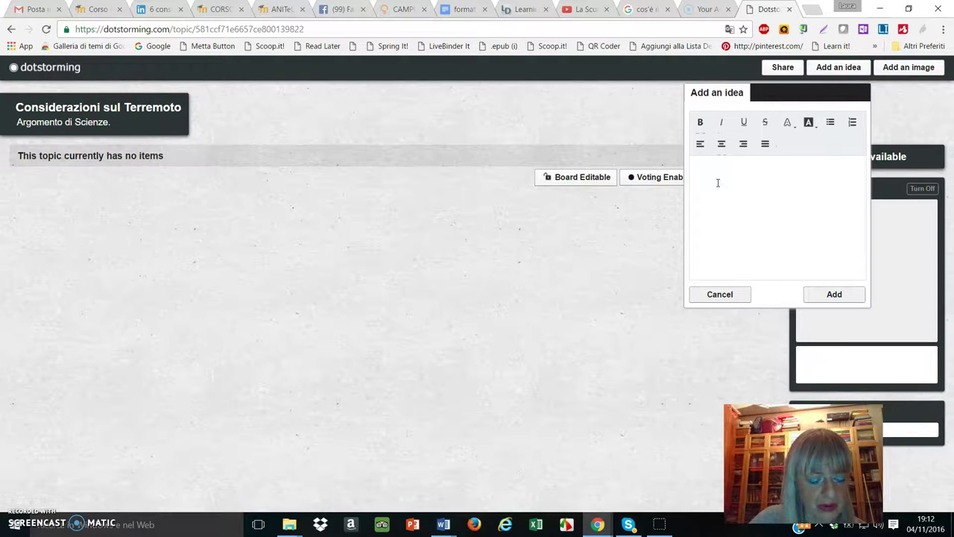
text(Co)
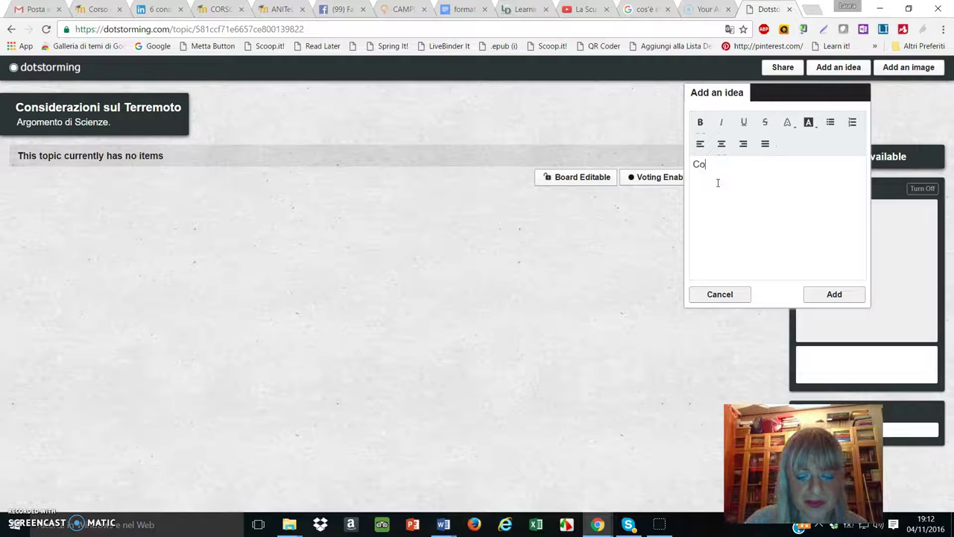
text(s)
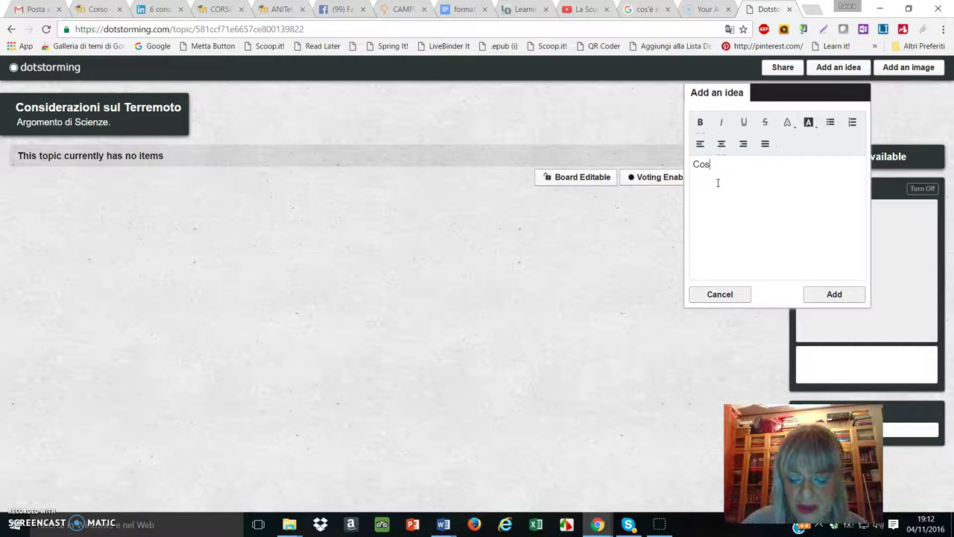
text('è)
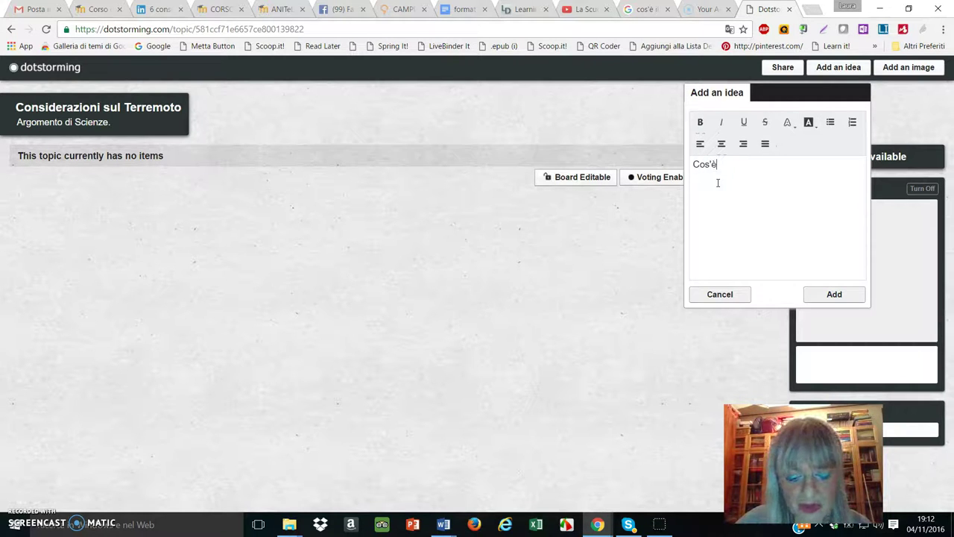
text( un t)
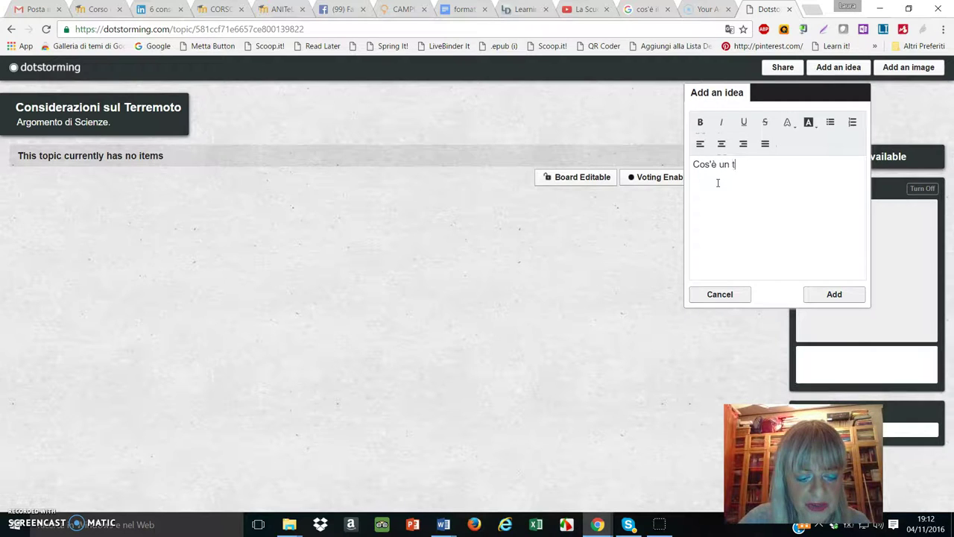
text(erremoto)
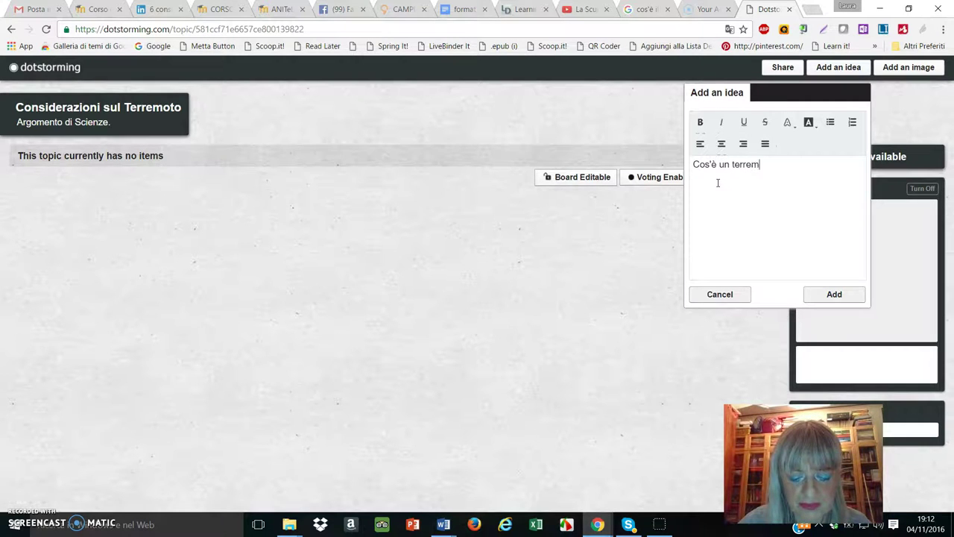
text(?)
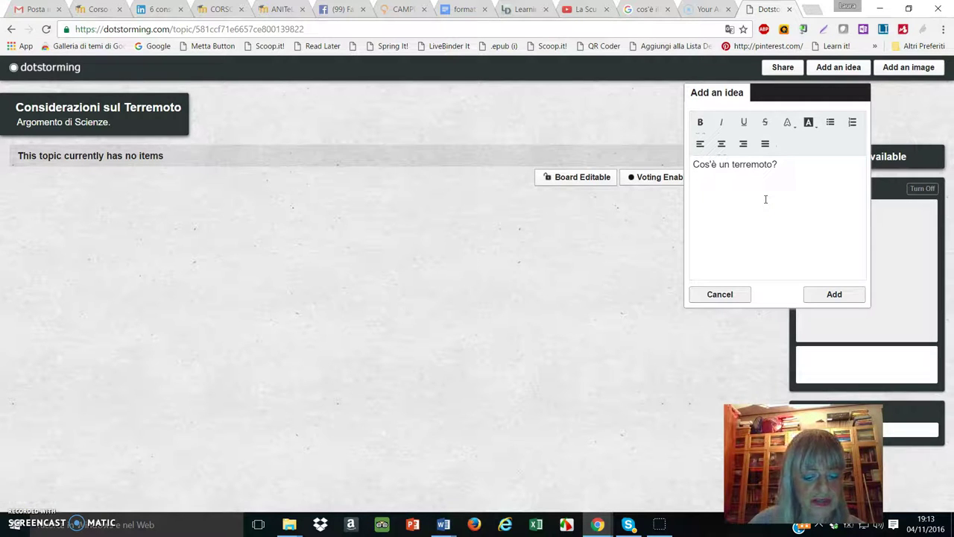
text(Un terremoto è un rapido ed improvviso movimento della superficie terrestre dovuto ad una rottura all'interno della crosta terrestre a seguito del rilascio di una grande quantità di energia accumulata durante la deformazione di un blocco di crosta terrestre sottoposto ad uno sforzo tensionale.)
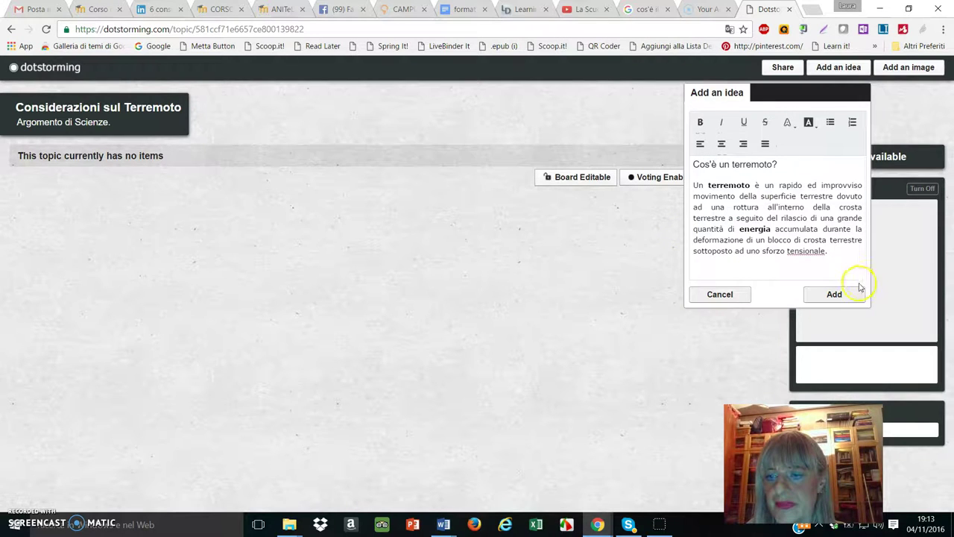
click(836, 296)
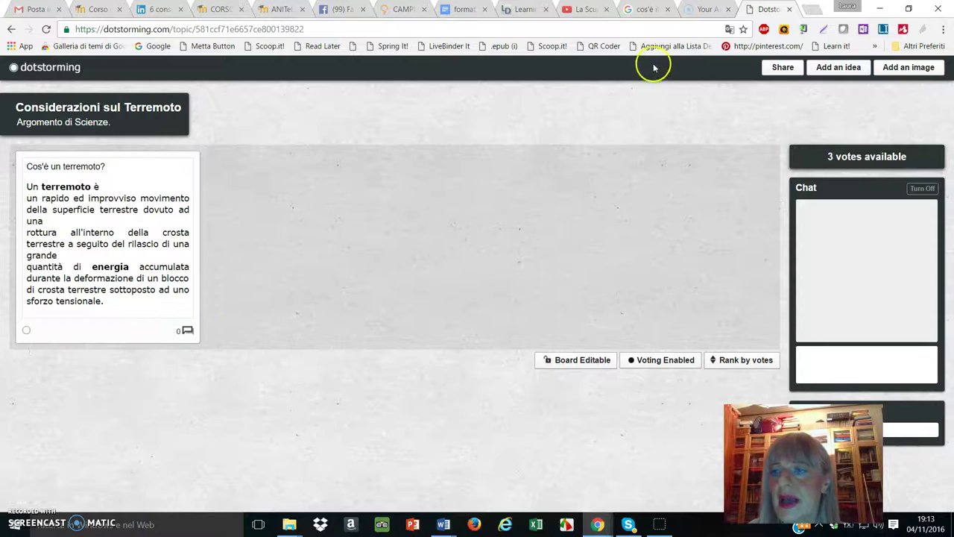
- Upload the image 2016_central_italy_earthquake to the board with the caption "Terremoto 2016"
click(894, 70)
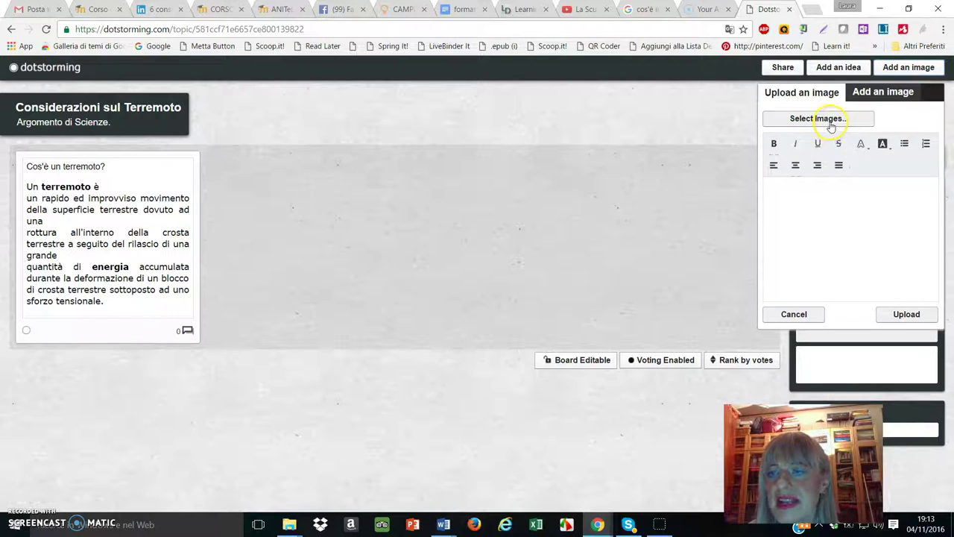
click(820, 118)
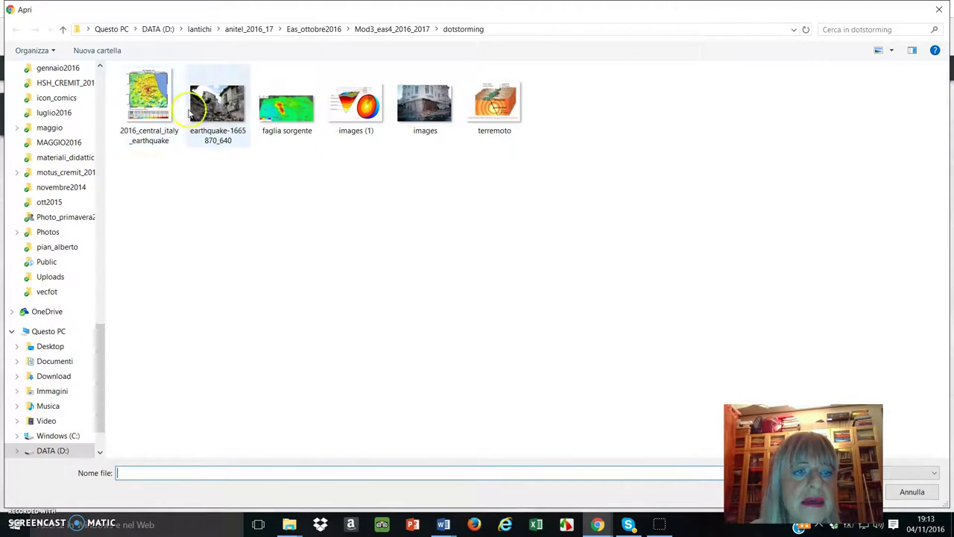
click(151, 108)
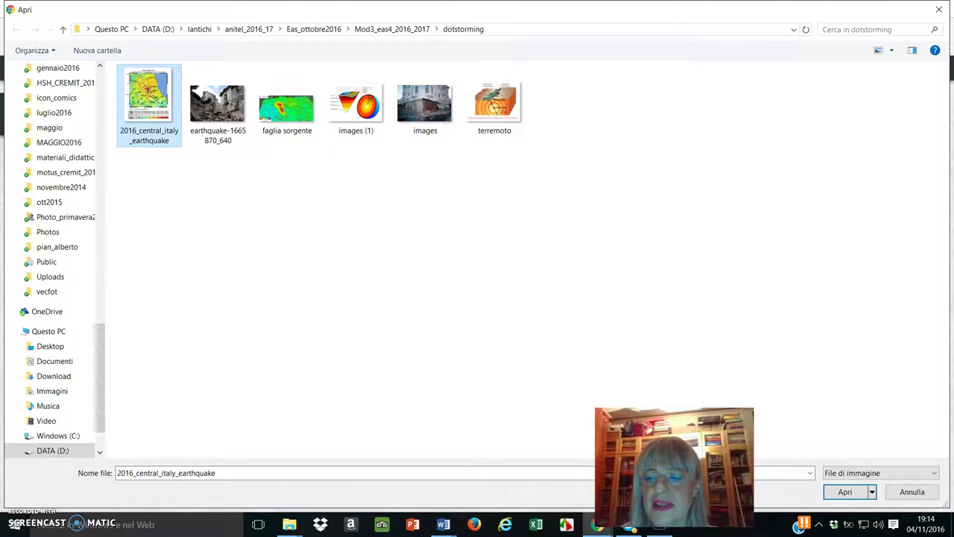
click(848, 492)
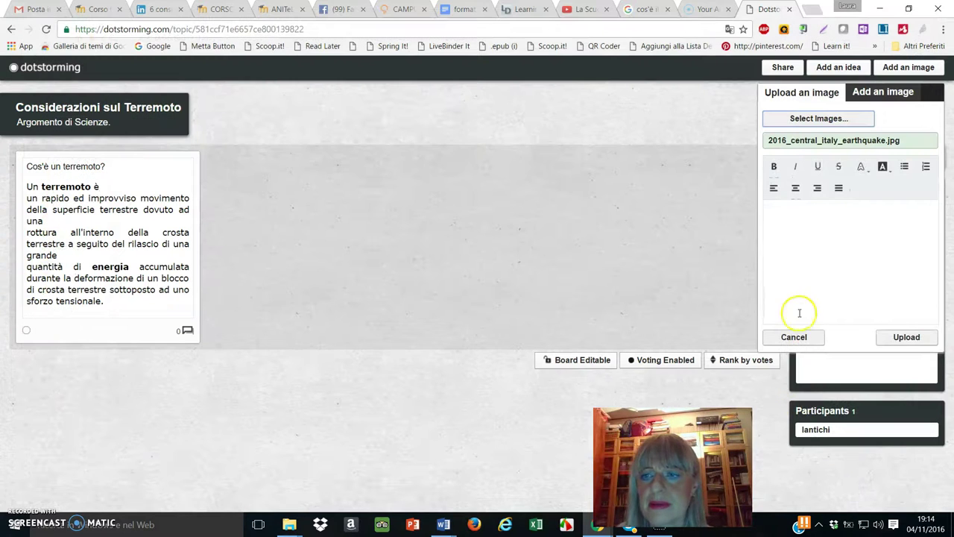
click(781, 215)
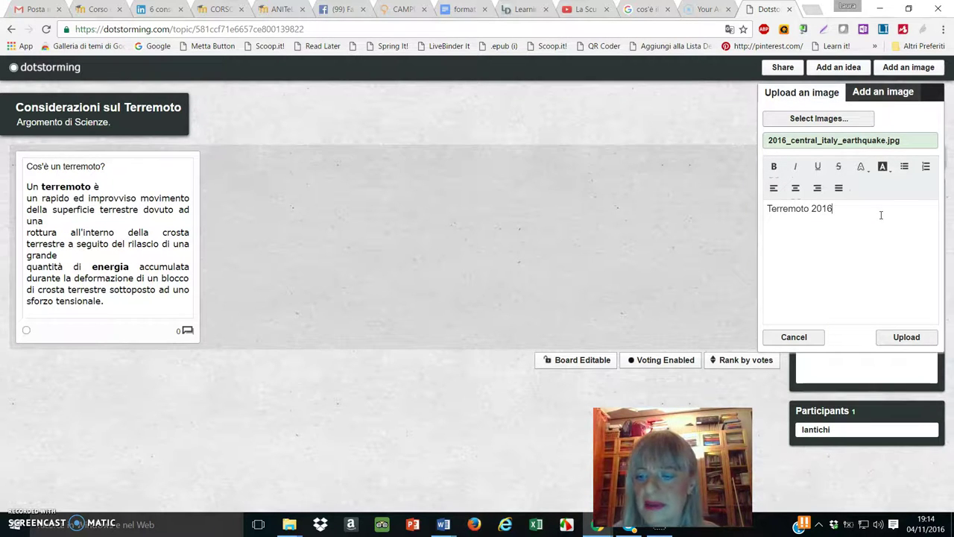
click(905, 341)
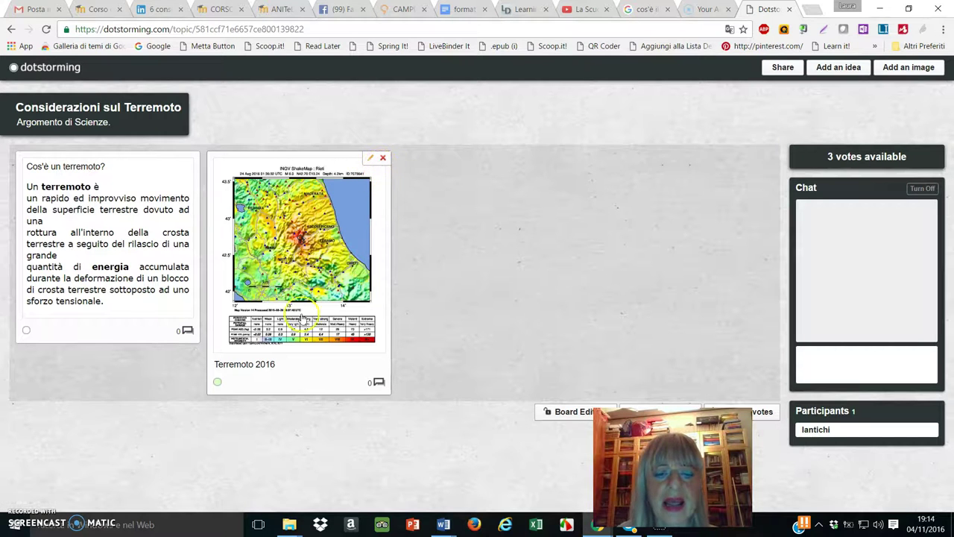
click(217, 381)
click(287, 384)
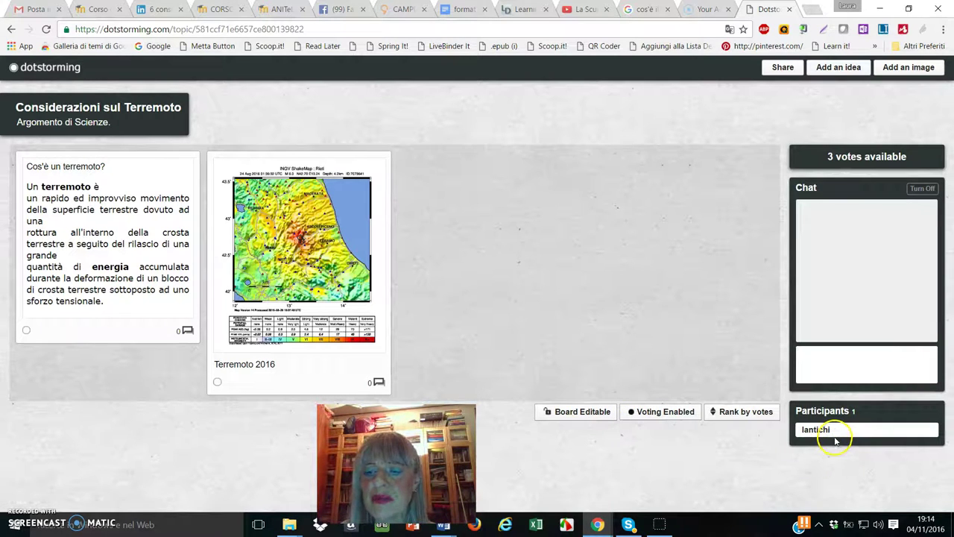
click(860, 364)
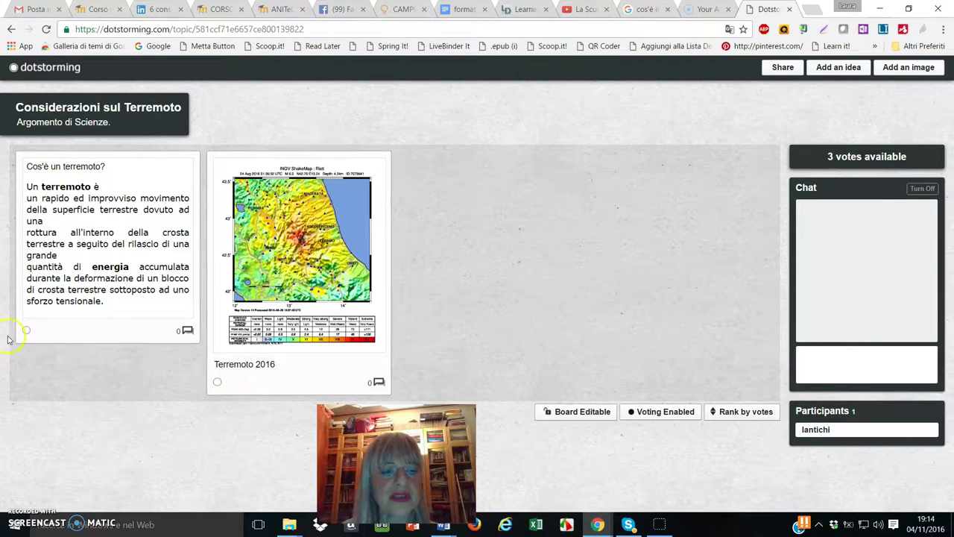
click(566, 422)
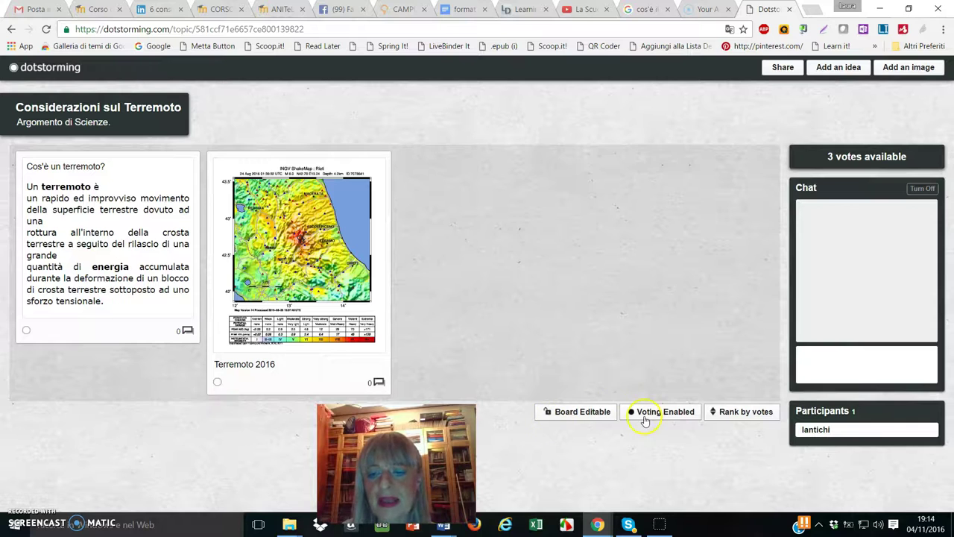
click(572, 420)
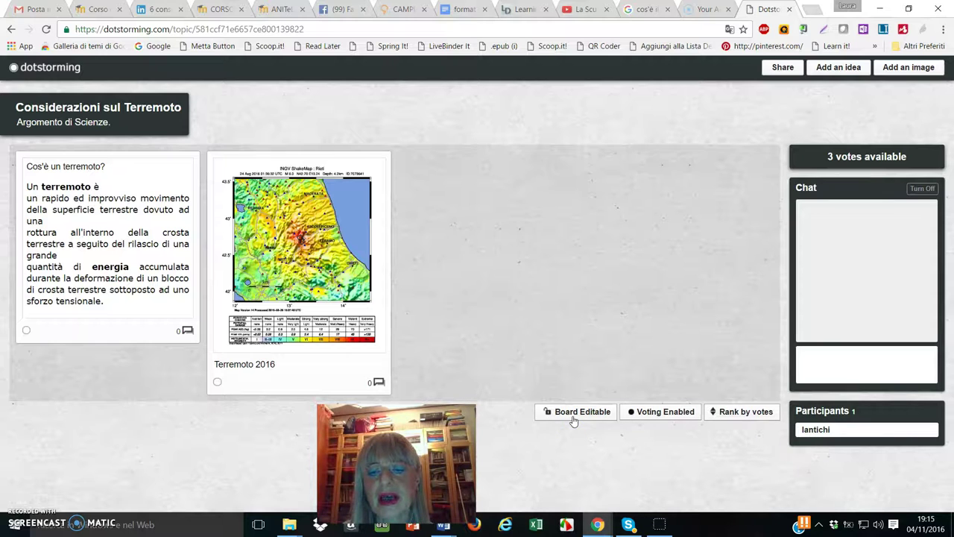
click(583, 419)
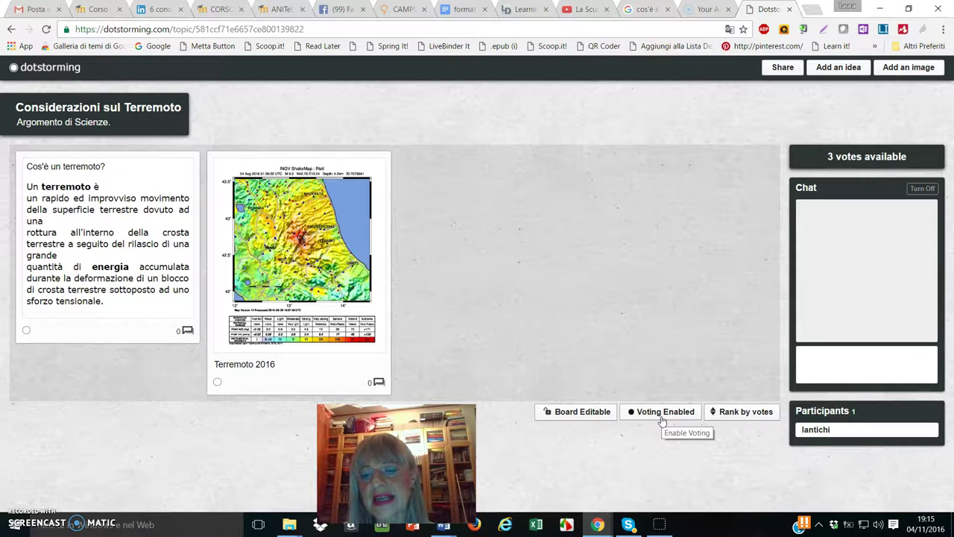
click(568, 420)
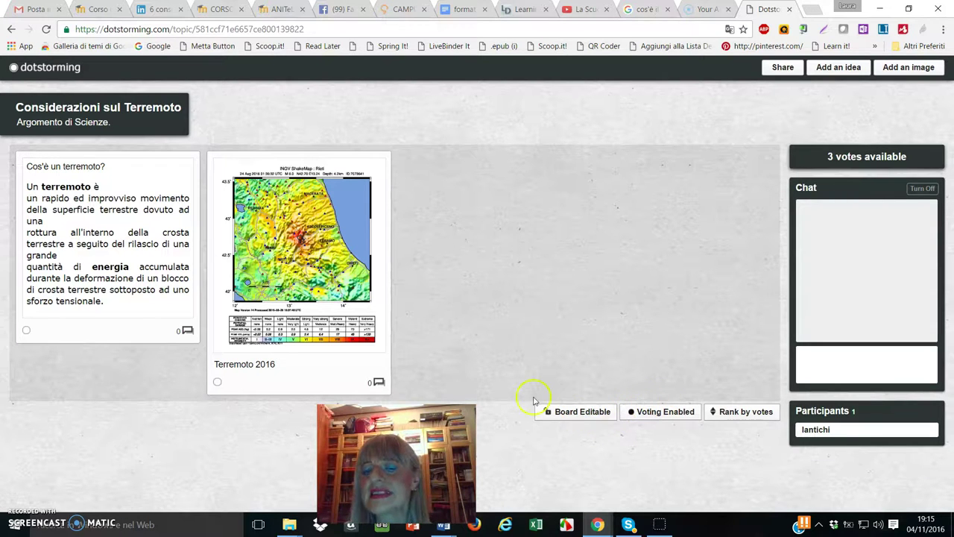
click(728, 411)
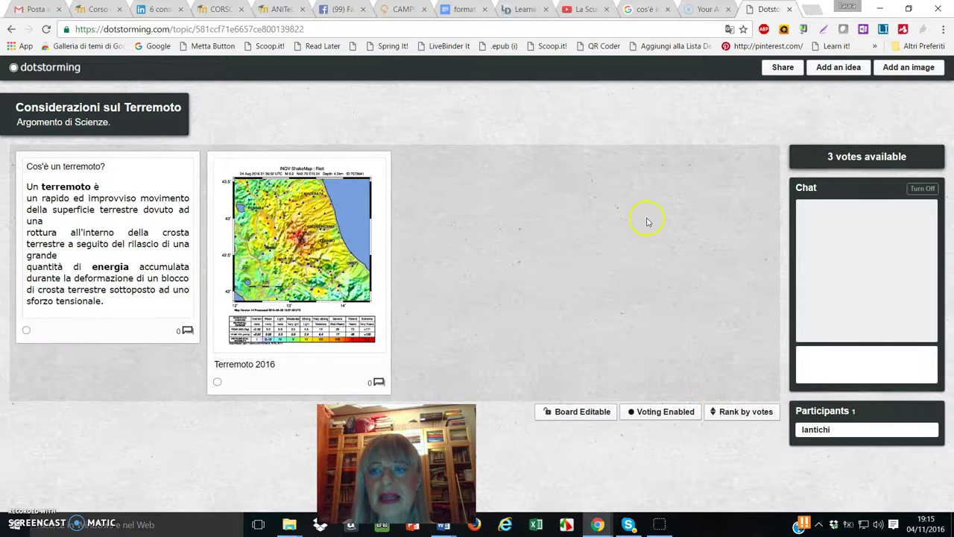
- View the board's invitation link and embed code in the sharing options, and close them
click(781, 69)
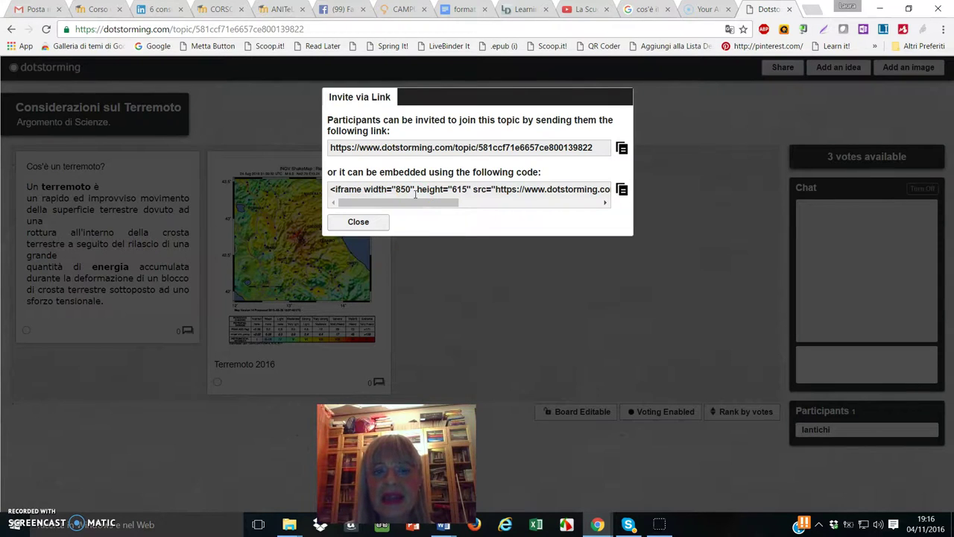
click(364, 225)
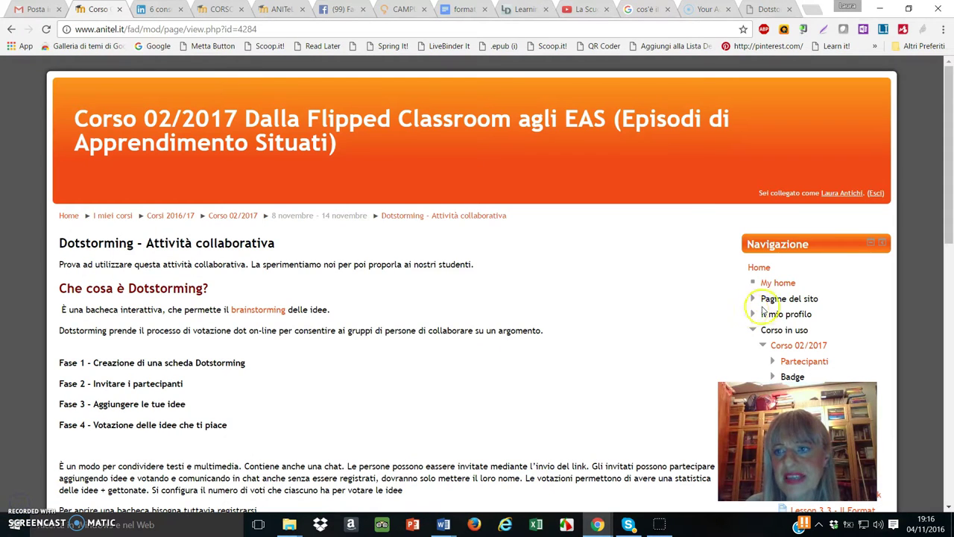
- Switch to the course page "Dotstorming - Attività collaborativa" and view the embedded "Schemi mentali" board
click(946, 231)
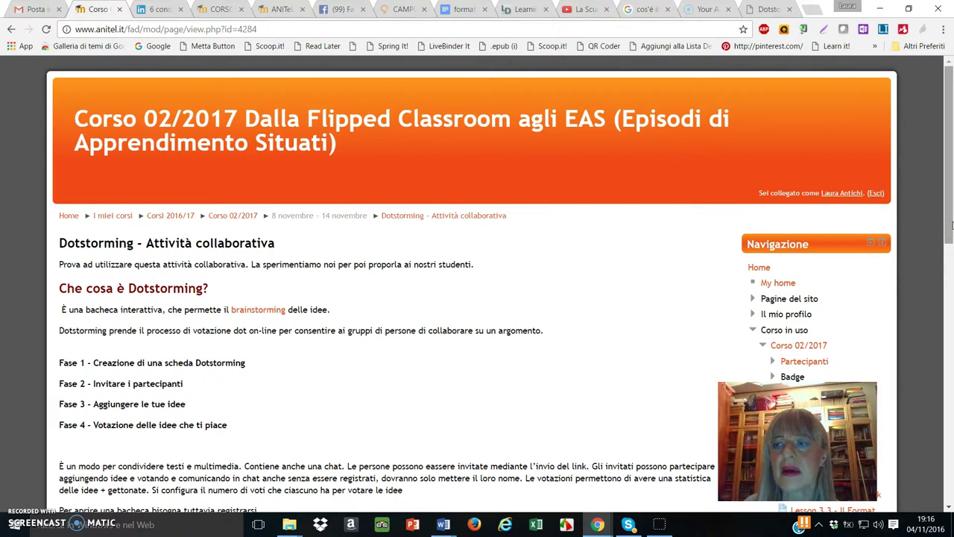
drag(948, 223, 947, 401)
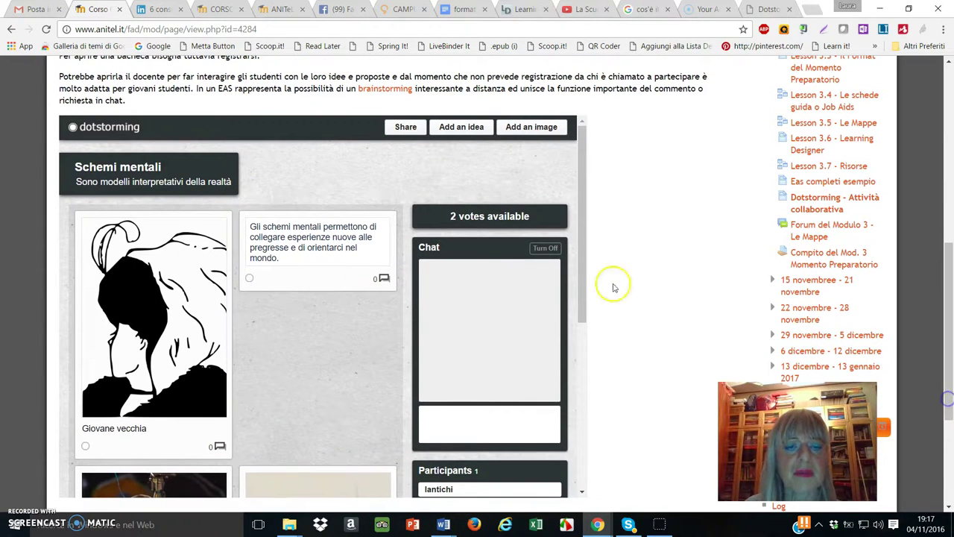